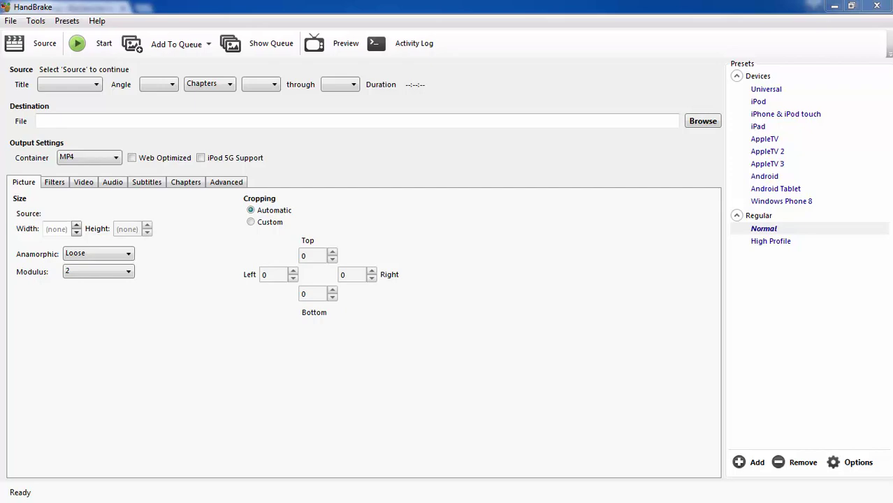
Open the HandBrake website from the Google results and bring up the download of HandBrake 0.10.3 for Windows
{"action": "left_click", "coordinate": [834, 6]}
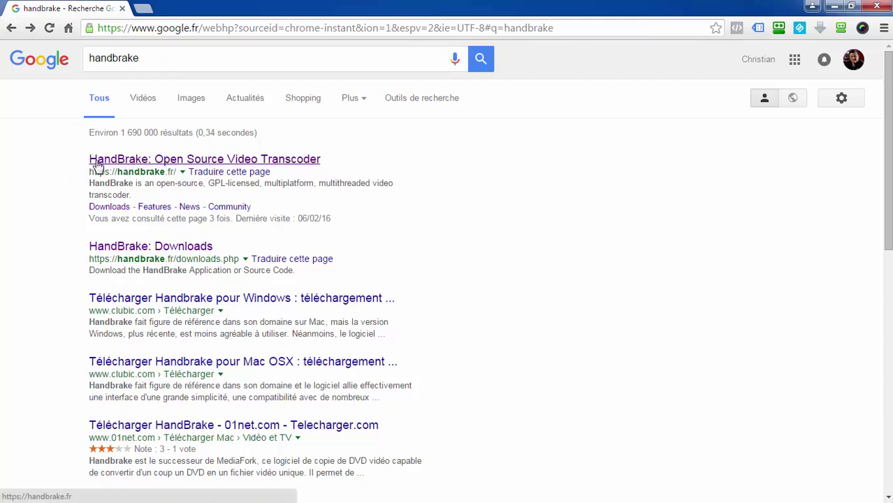
{"action": "left_click", "coordinate": [178, 161]}
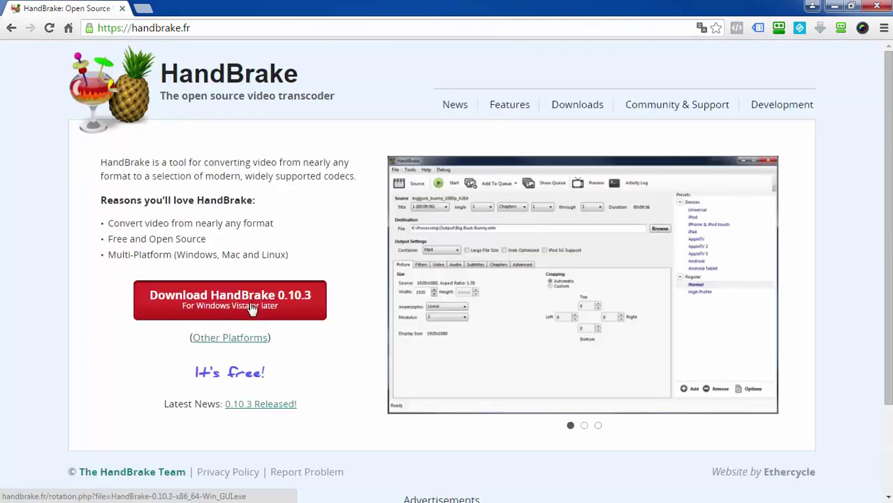
{"action": "left_click", "coordinate": [231, 299]}
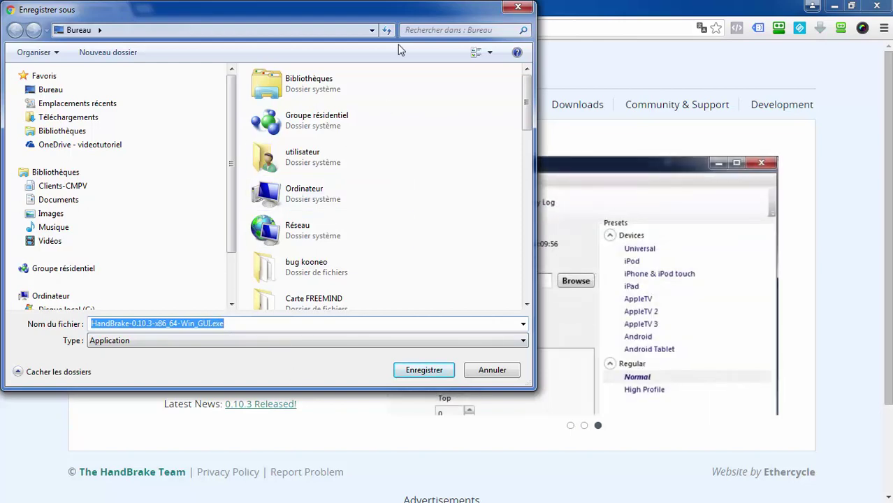
{"action": "left_click", "coordinate": [520, 9]}
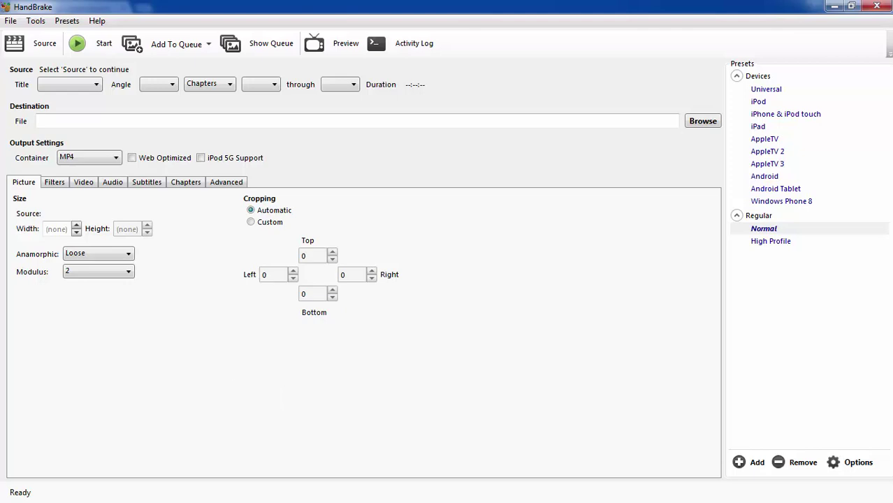
Load rush.mp4 from the conference-université folder as the single-file source video
{"action": "key", "text": "ctrl+o"}
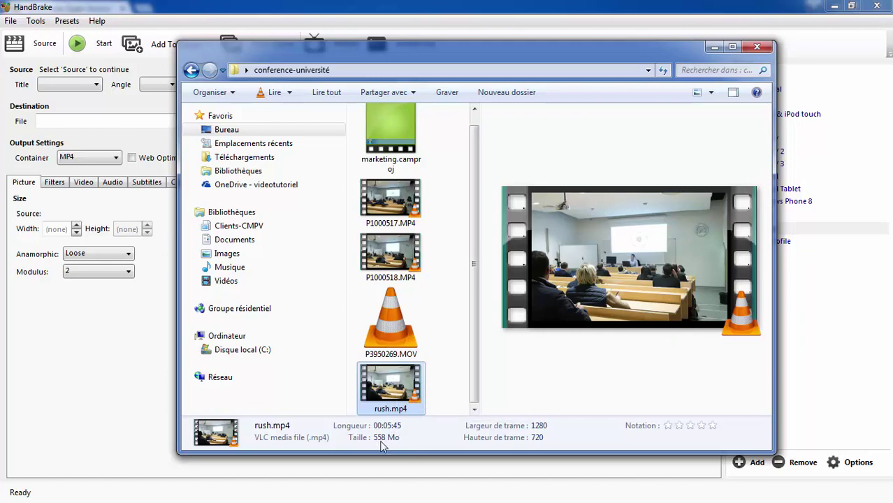
{"action": "left_click", "coordinate": [715, 47]}
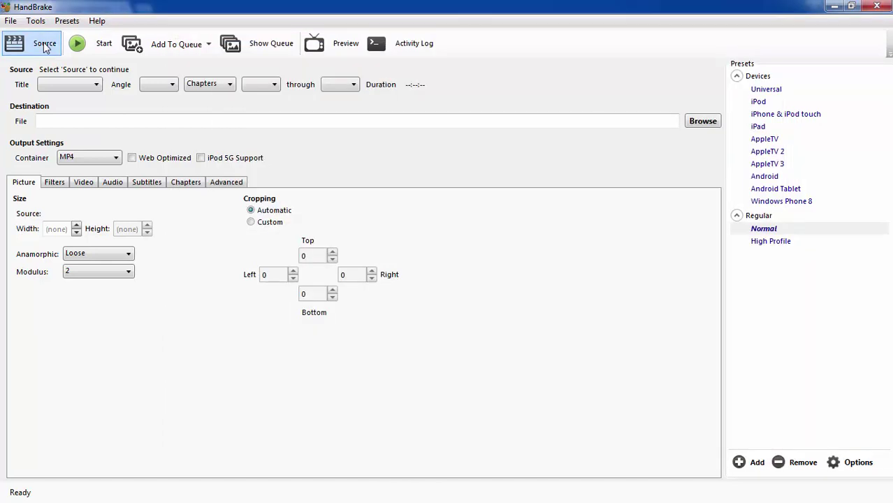
{"action": "left_click", "coordinate": [32, 43]}
{"action": "left_click", "coordinate": [43, 165]}
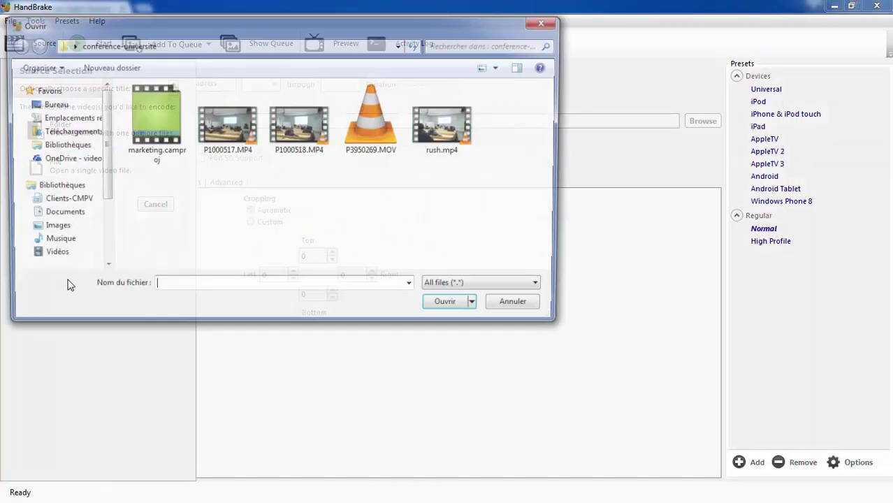
{"action": "left_click", "coordinate": [454, 133]}
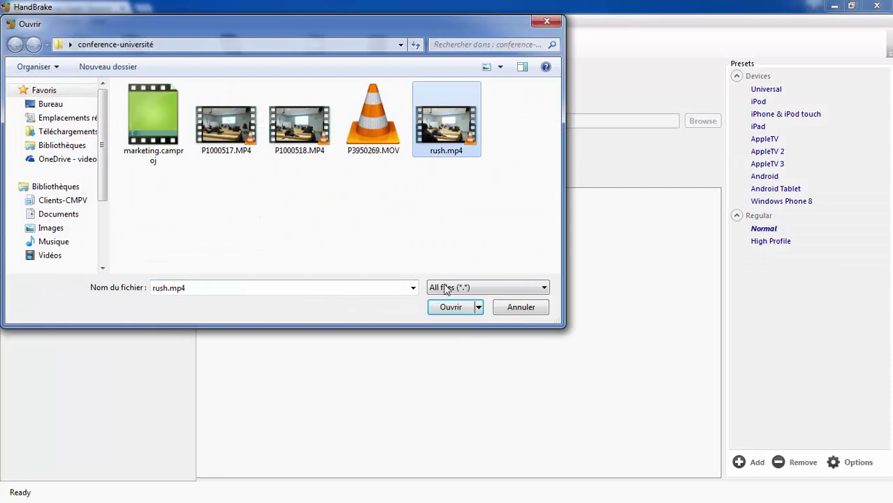
{"action": "left_click", "coordinate": [449, 308]}
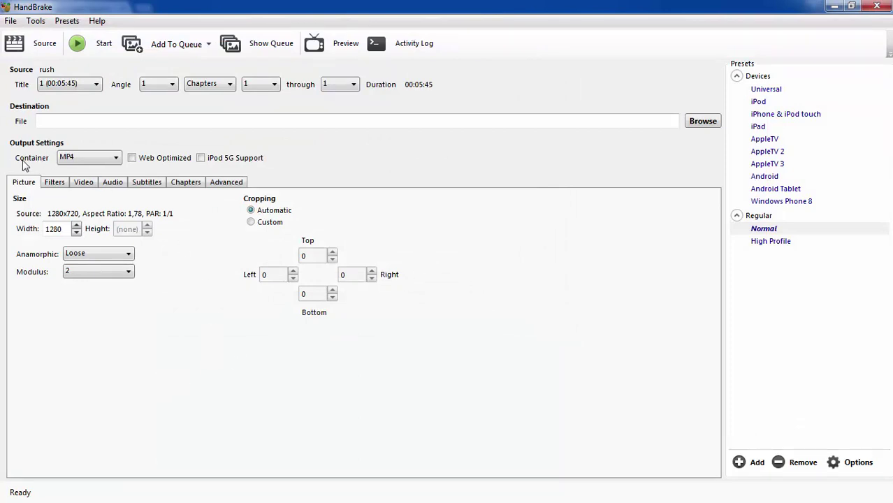
Enable web optimization for the MP4 output and set the picture's anamorphic mode to Strict
{"action": "left_click", "coordinate": [134, 159]}
{"action": "left_click", "coordinate": [123, 256]}
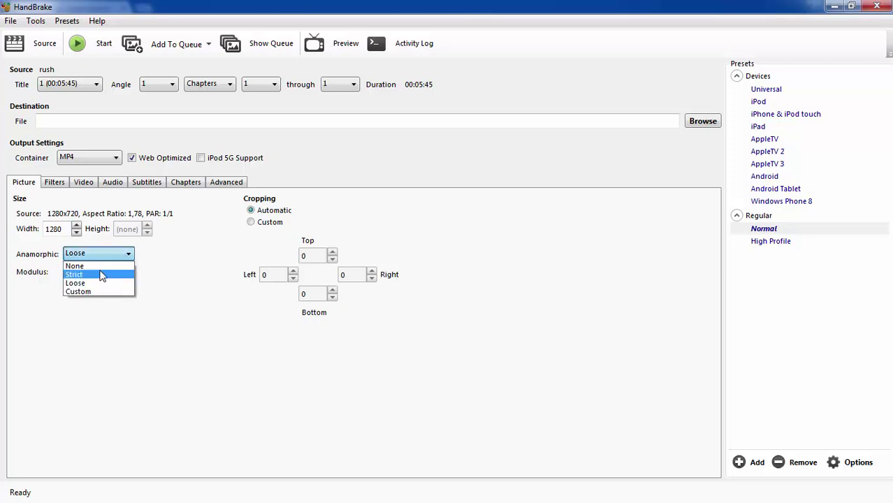
{"action": "left_click", "coordinate": [103, 274]}
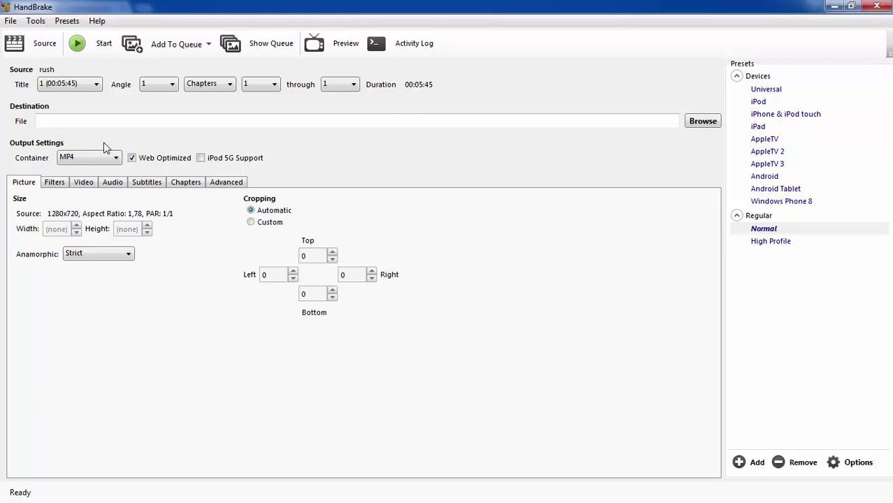
Set the video quality to an average bitrate of 800 kbps with 2-pass encoding, and enable using the advanced x264 settings instead
{"action": "left_click", "coordinate": [84, 183]}
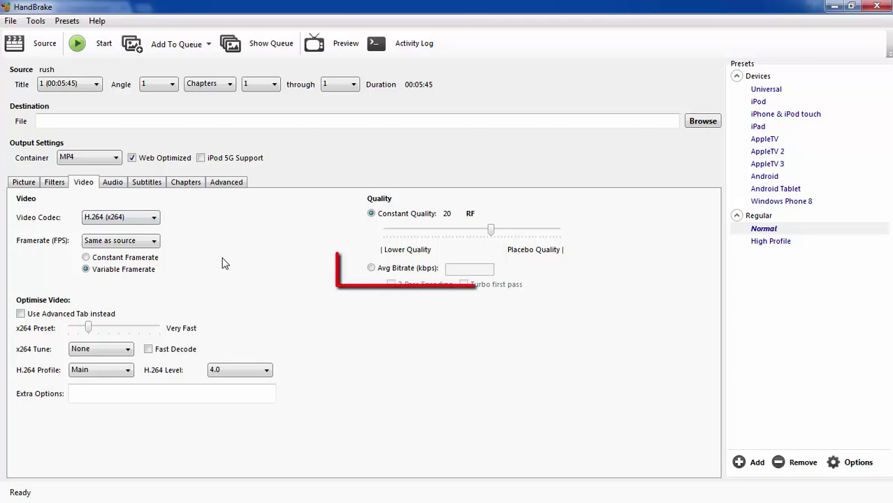
{"action": "left_click", "coordinate": [372, 269]}
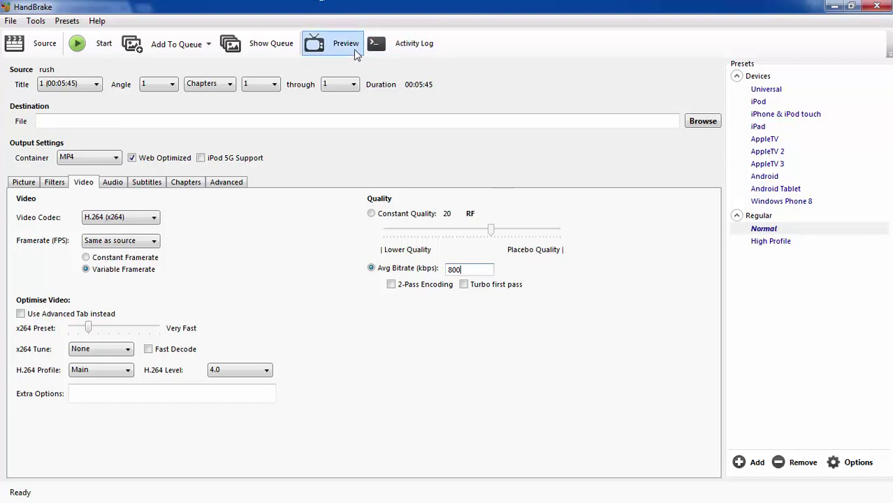
{"action": "left_click", "coordinate": [391, 285]}
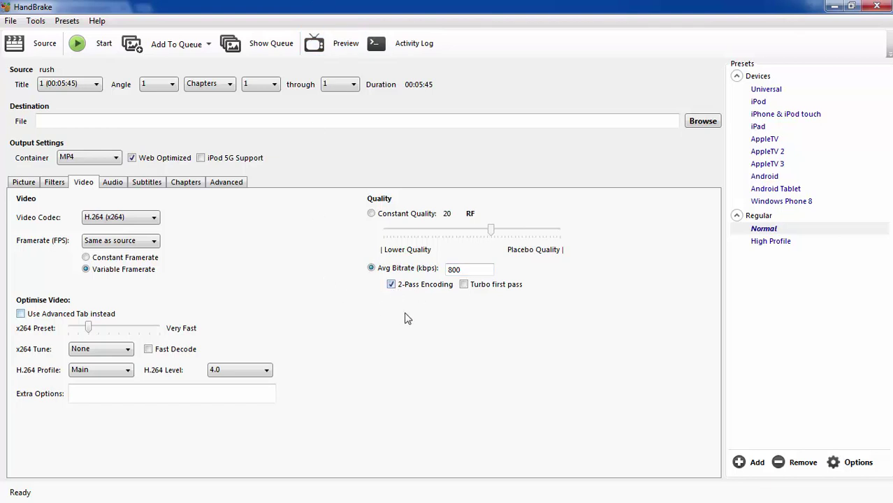
{"action": "left_click", "coordinate": [21, 314]}
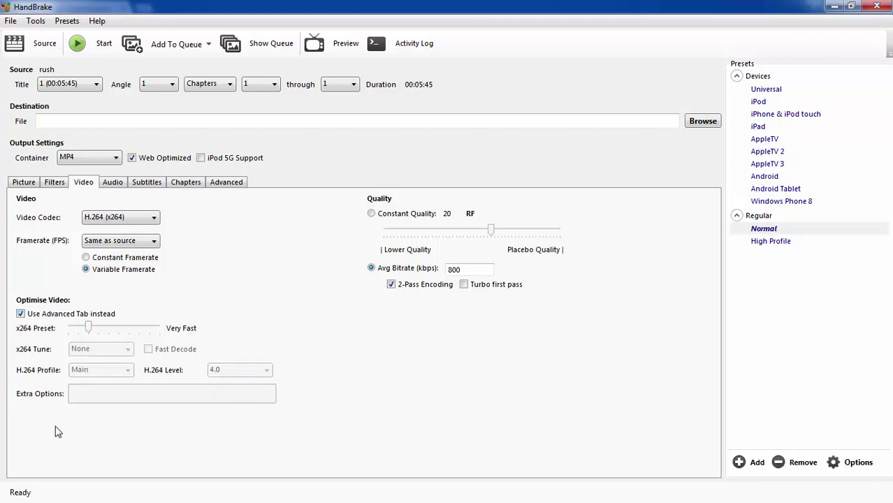
Set the audio track's bitrate to 128
{"action": "left_click", "coordinate": [119, 182]}
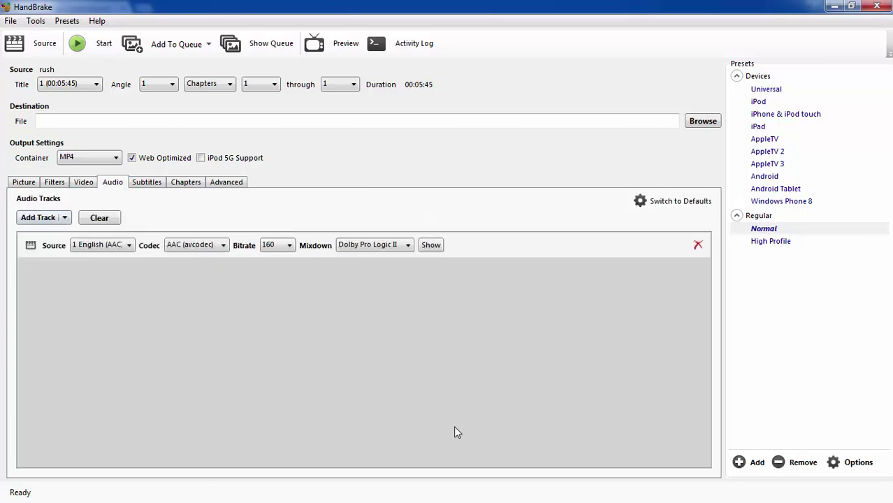
{"action": "left_click", "coordinate": [682, 203]}
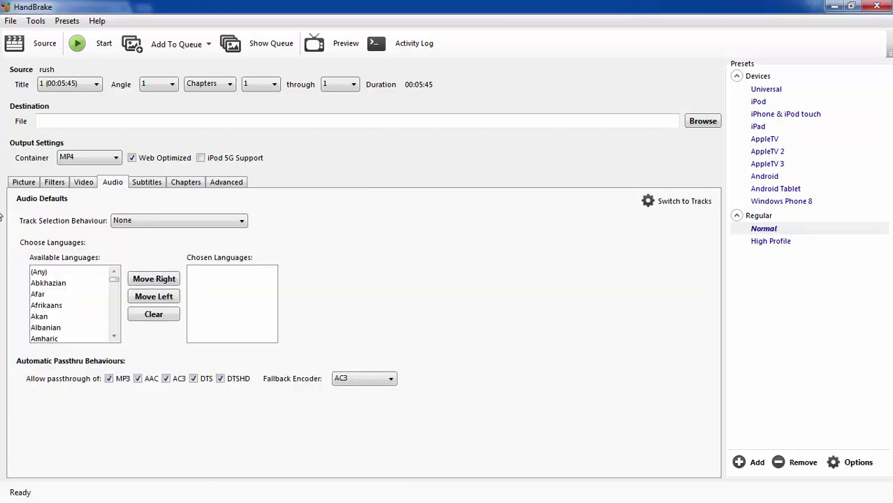
{"action": "left_click", "coordinate": [682, 204]}
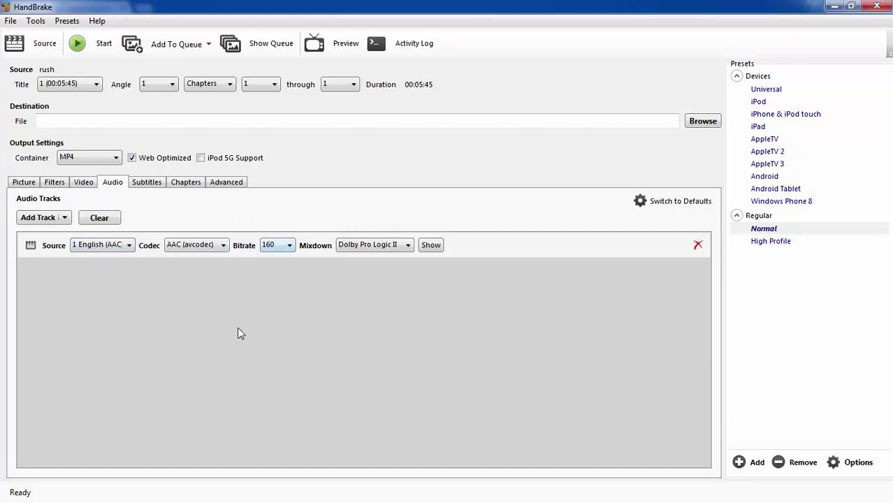
{"action": "left_click", "coordinate": [289, 245]}
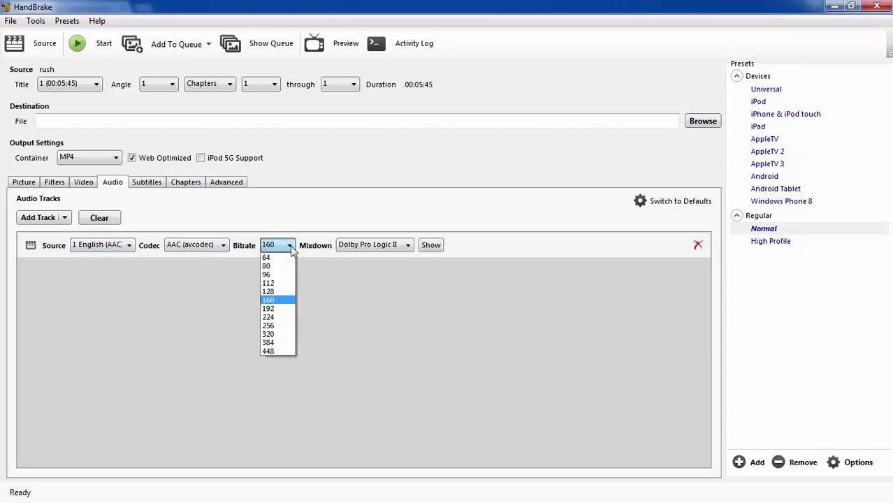
{"action": "left_click", "coordinate": [283, 292]}
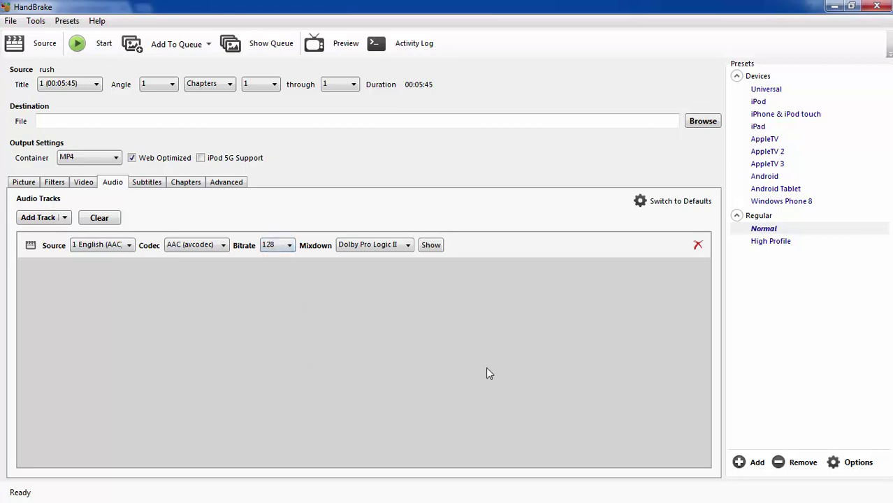
Set the advanced encoding's reference frames to 4 and return to the picture settings
{"action": "left_click", "coordinate": [231, 185]}
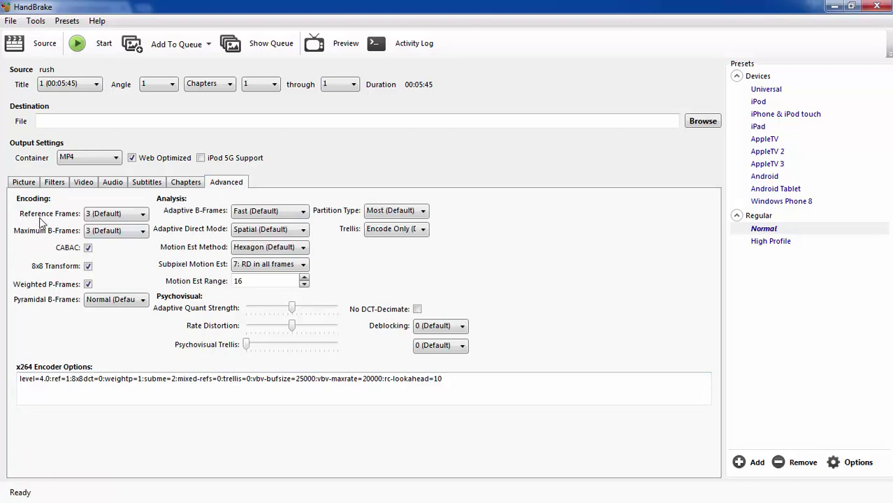
{"action": "left_click", "coordinate": [142, 213]}
{"action": "left_click", "coordinate": [102, 252]}
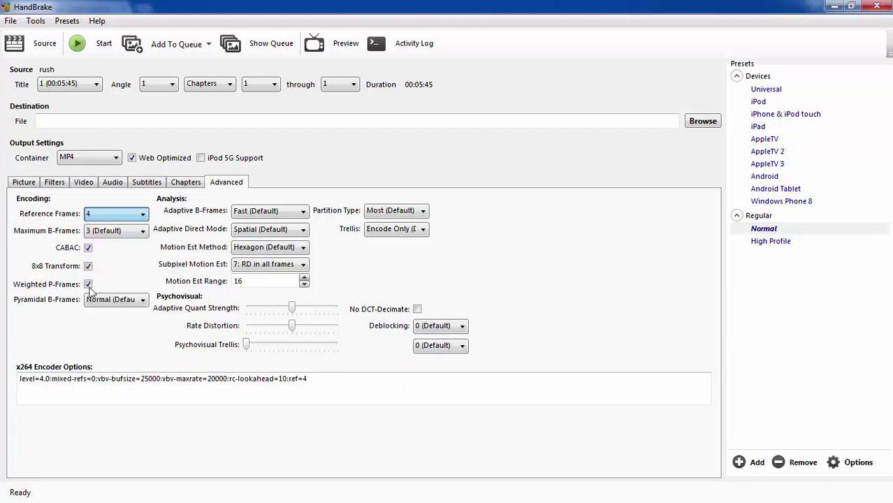
{"action": "key", "text": "ctrl+Tab"}
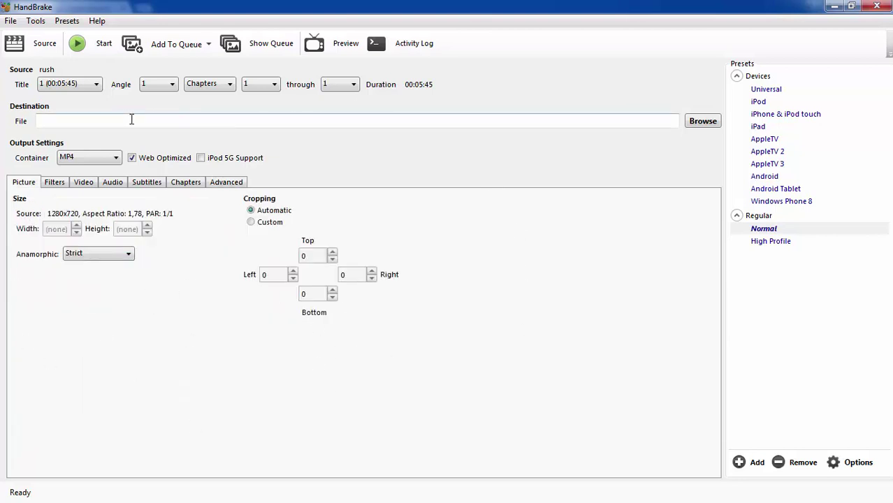
Set the destination file to test-rush in the conference-université folder and start the encode
{"action": "left_click", "coordinate": [703, 122]}
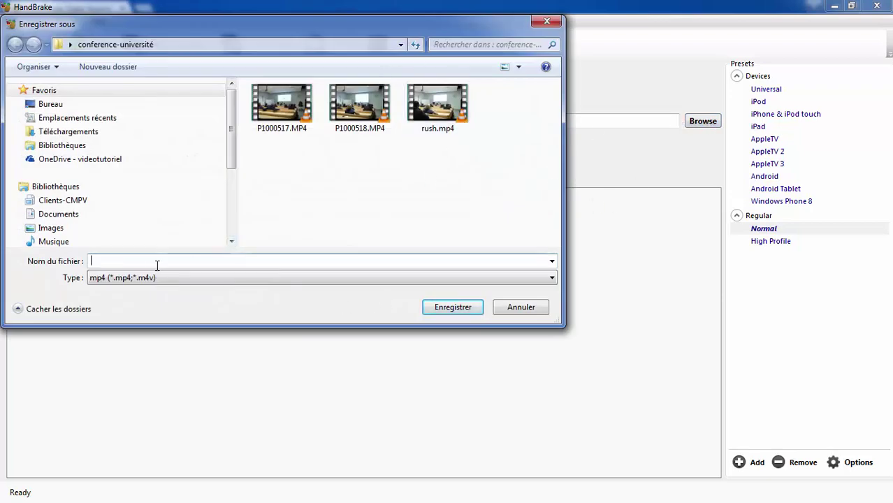
{"action": "type", "text": "test-rush"}
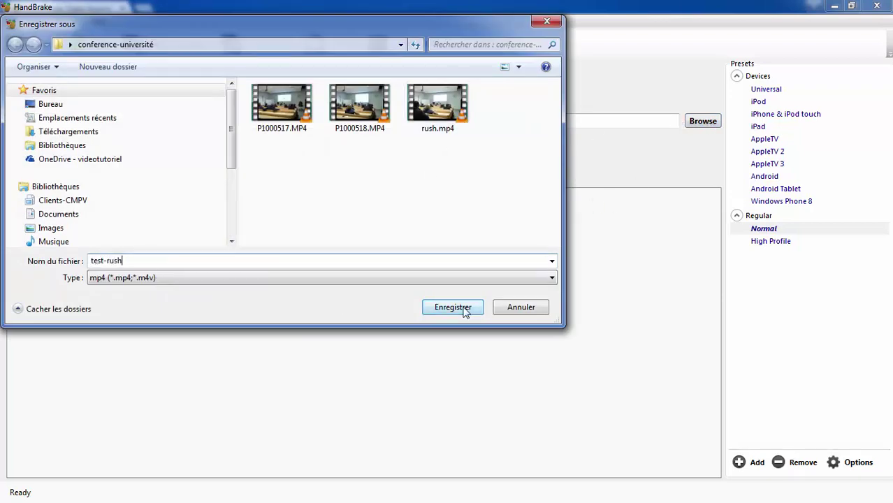
{"action": "left_click", "coordinate": [462, 309]}
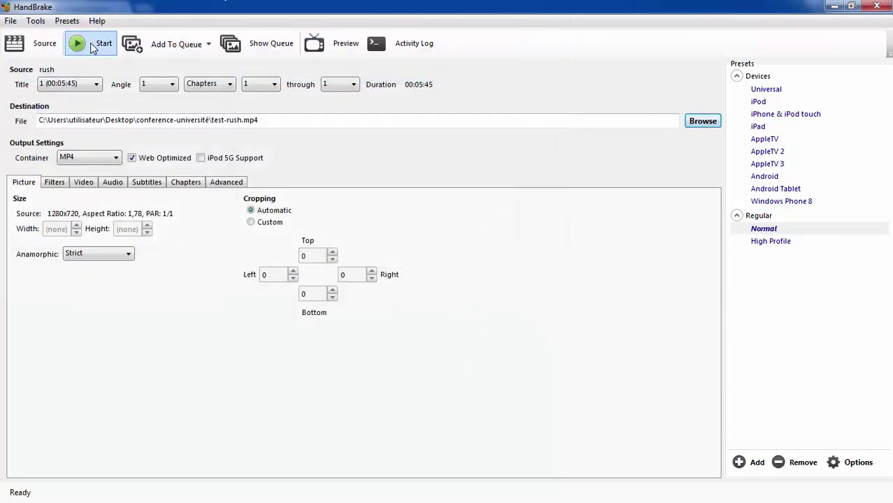
{"action": "left_click", "coordinate": [93, 47]}
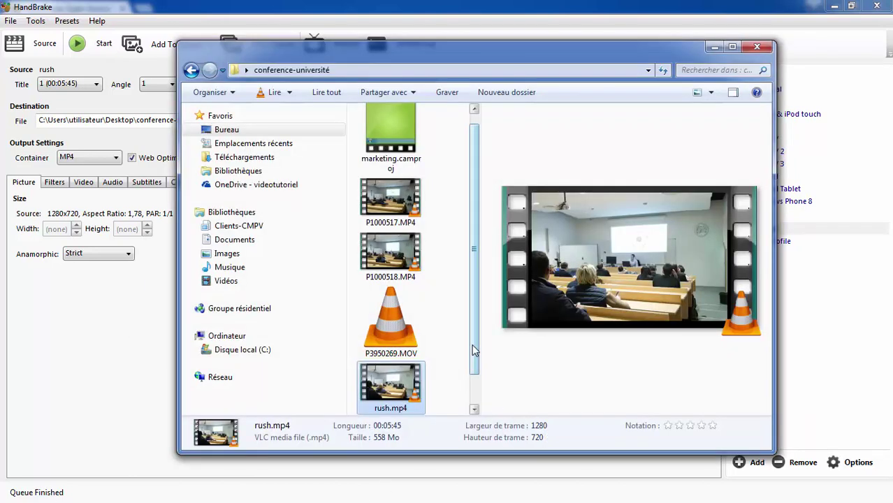
Check the file size of the encoded test-rush.mp4 against rush.mp4 in the conference-université folder
{"action": "left_click_drag", "start_coordinate": [475, 346], "coordinate": [475, 395]}
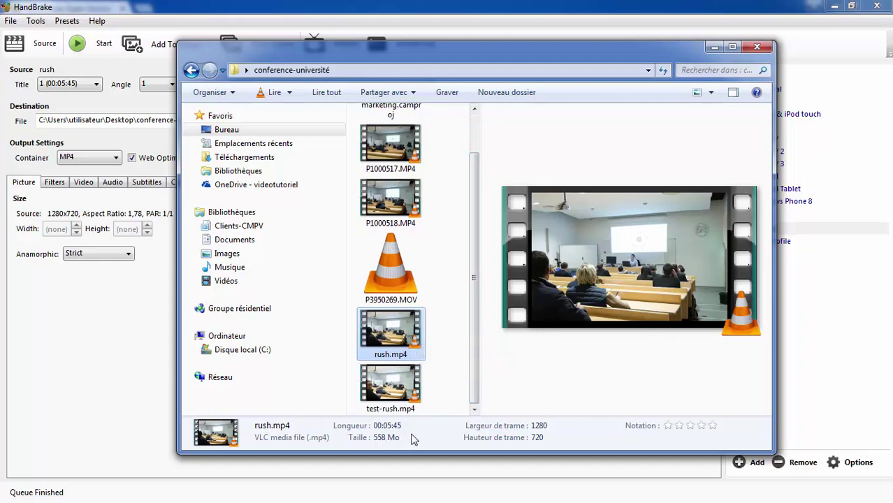
{"action": "left_click", "coordinate": [401, 386]}
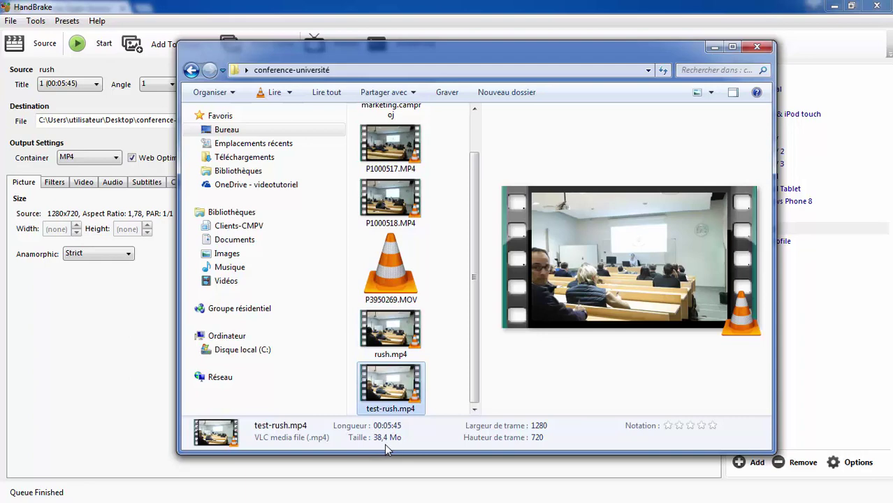
{"action": "left_click", "coordinate": [713, 47]}
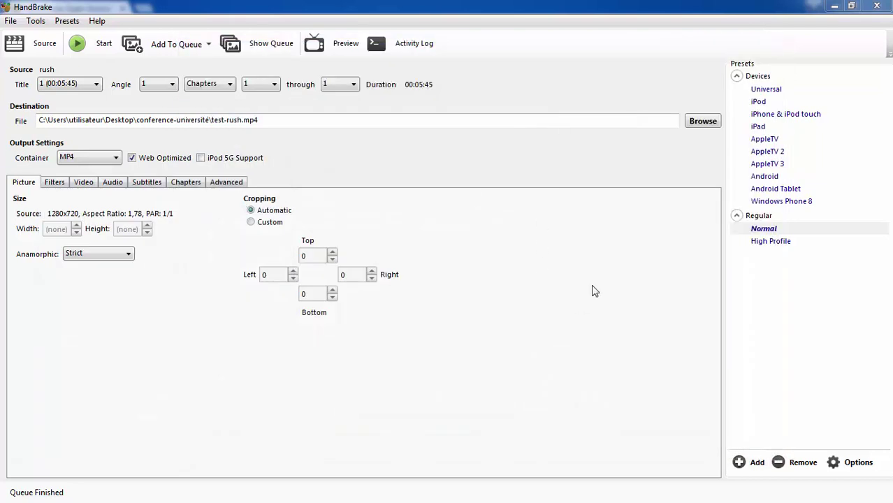
Generate a 30-second preview of the encode, watch it in an enlarged VLC window, and close the player and preview dialog
{"action": "left_click", "coordinate": [341, 49]}
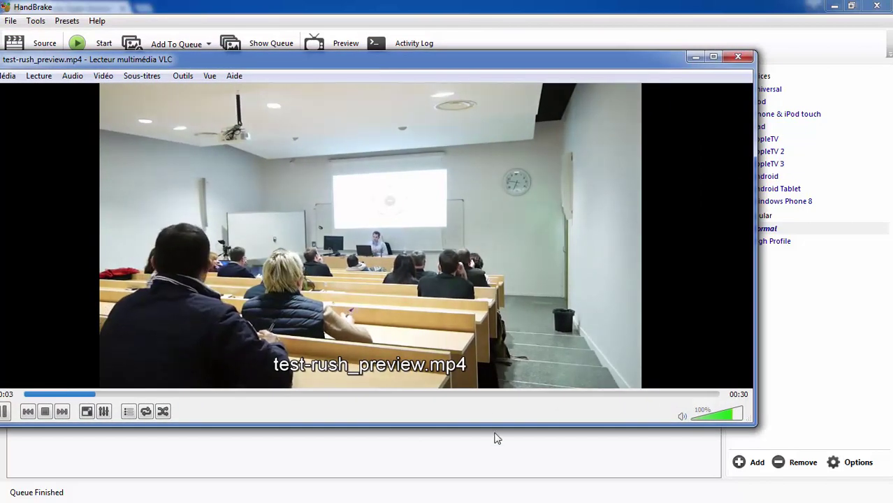
{"action": "left_click_drag", "start_coordinate": [528, 60], "coordinate": [568, 61]}
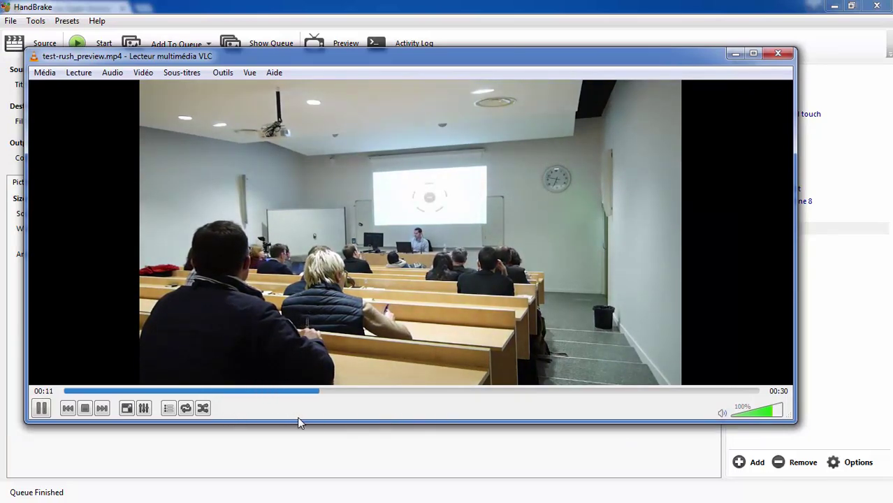
{"action": "left_click_drag", "start_coordinate": [297, 422], "coordinate": [326, 459]}
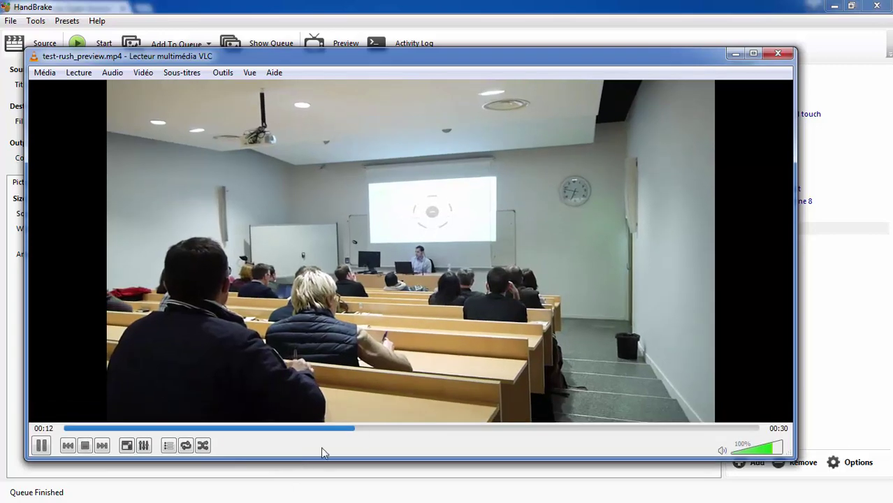
{"action": "left_click", "coordinate": [778, 54]}
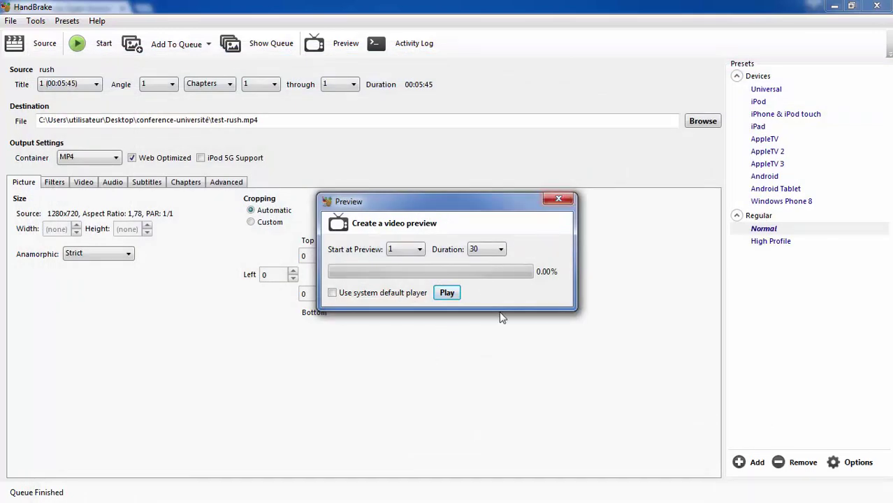
{"action": "left_click", "coordinate": [558, 201]}
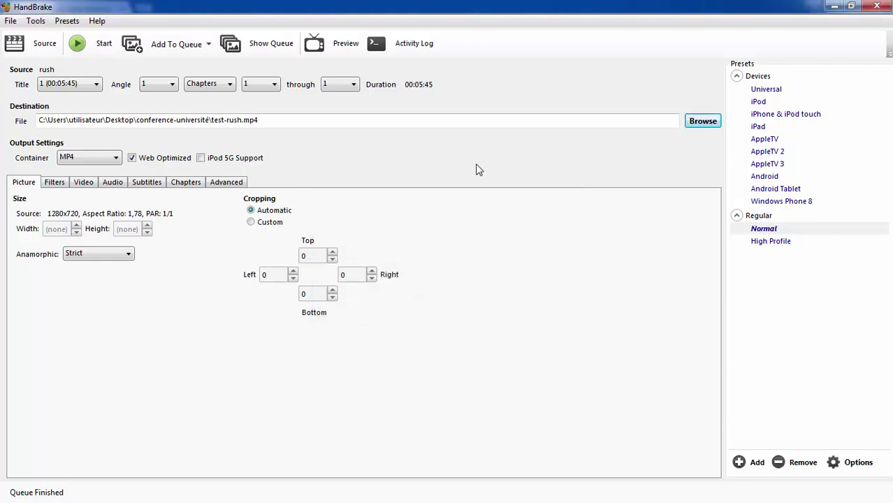